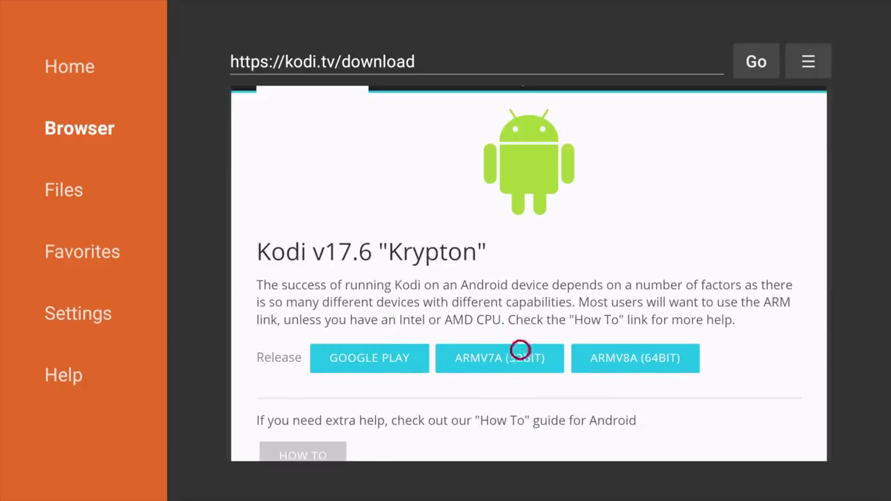
Step: Download the ARMV7A (32BIT) Kodi 17.6 build and choose Install when the download finishes
{"action": "left_click", "coordinate": [520, 364]}
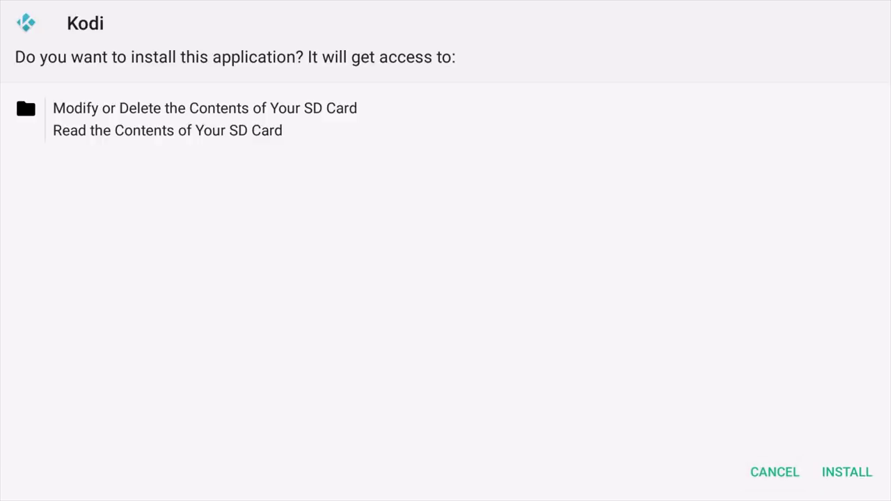
Step: Install Kodi from the package installer, then choose Done without launching it
{"action": "key", "text": "Down"}
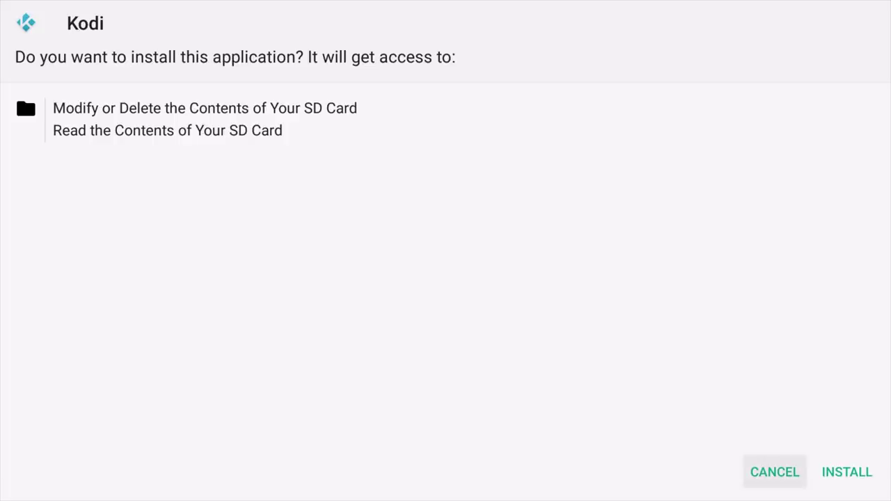
{"action": "key", "text": "Right"}
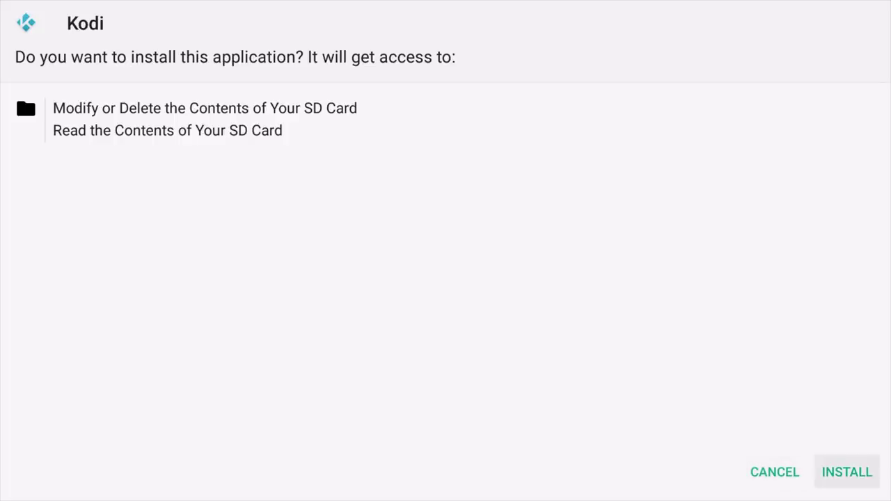
{"action": "key", "text": "Return"}
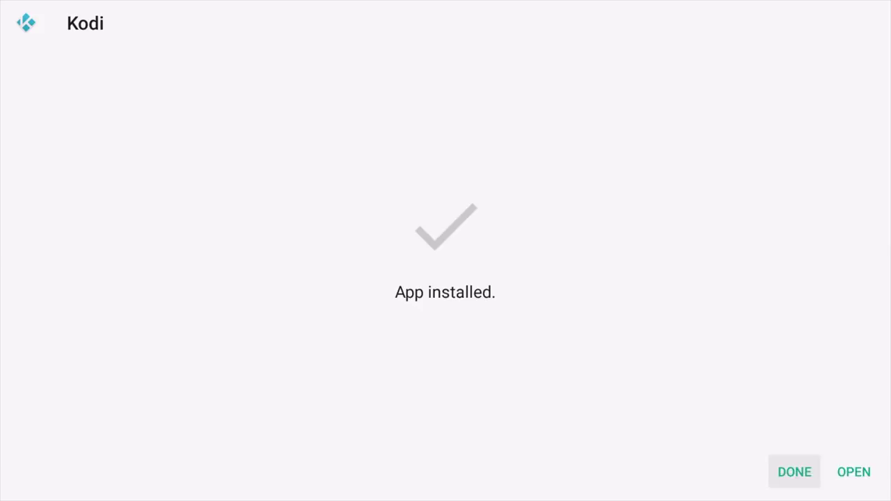
{"action": "left_click", "coordinate": [854, 472]}
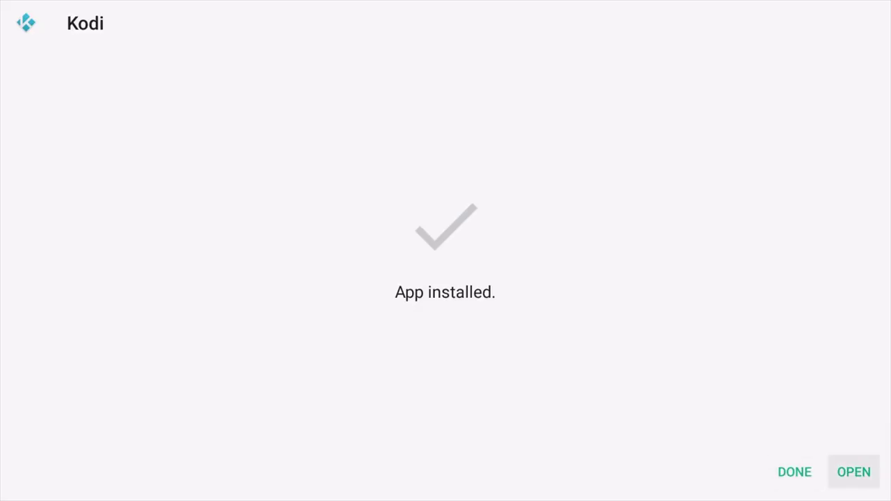
{"action": "left_click", "coordinate": [794, 472]}
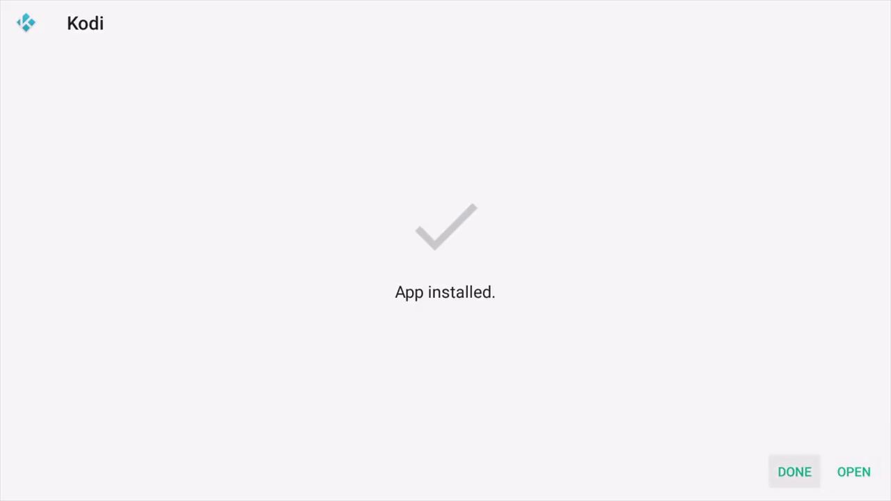
{"action": "key", "text": "Return"}
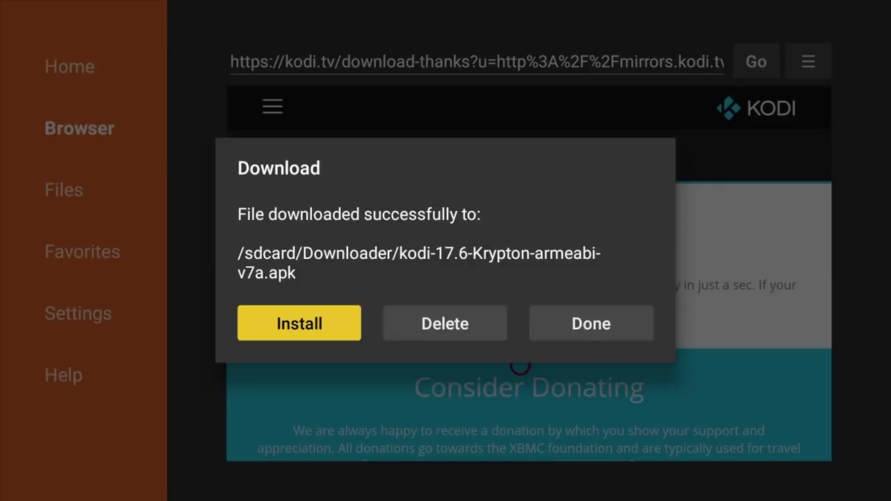
Step: Delete the downloaded Kodi 17.6 APK, confirm the deletion, and go to the Fire TV home screen
{"action": "key", "text": "Right"}
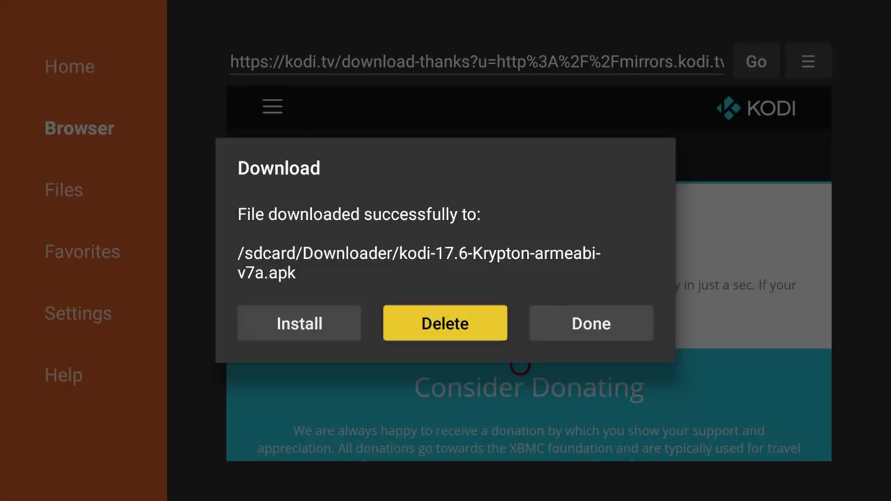
{"action": "key", "text": "Return"}
{"action": "key", "text": "Left"}
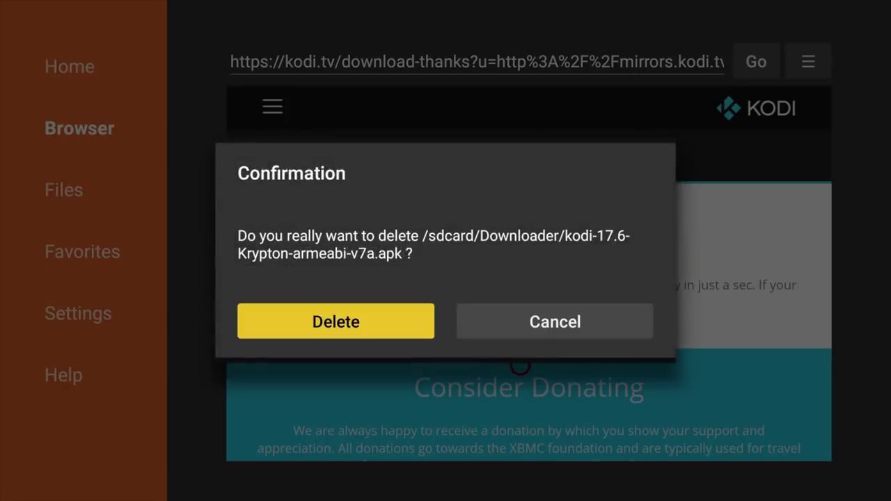
{"action": "key", "text": "Return"}
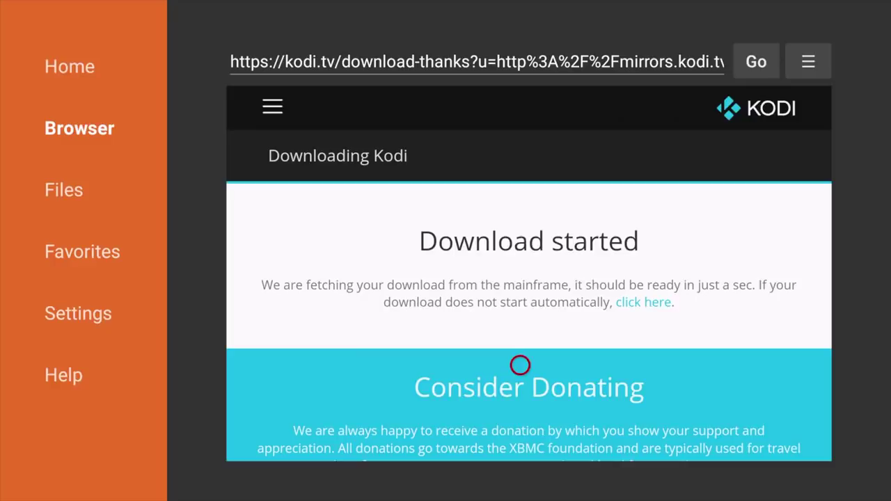
{"action": "key", "text": "Home"}
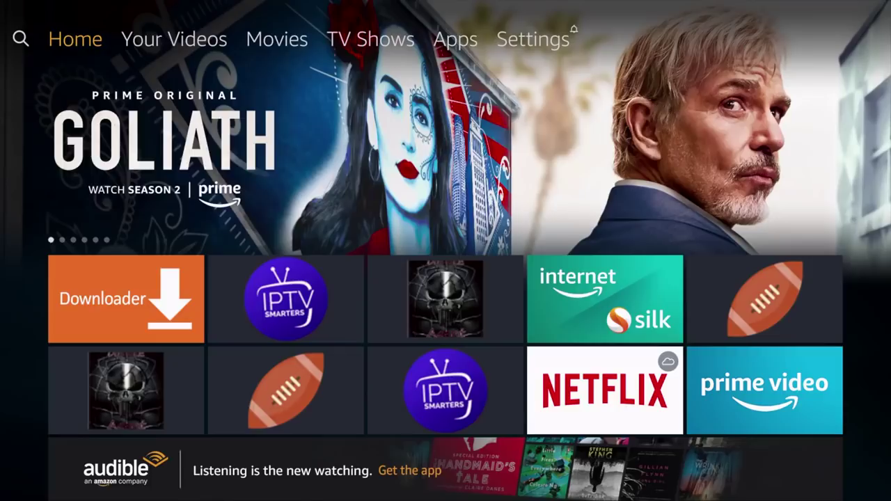
Step: Open the full Apps & Channels list from the end of the home screen's apps row
{"action": "key", "text": "Down"}
{"action": "key", "text": "Down"}
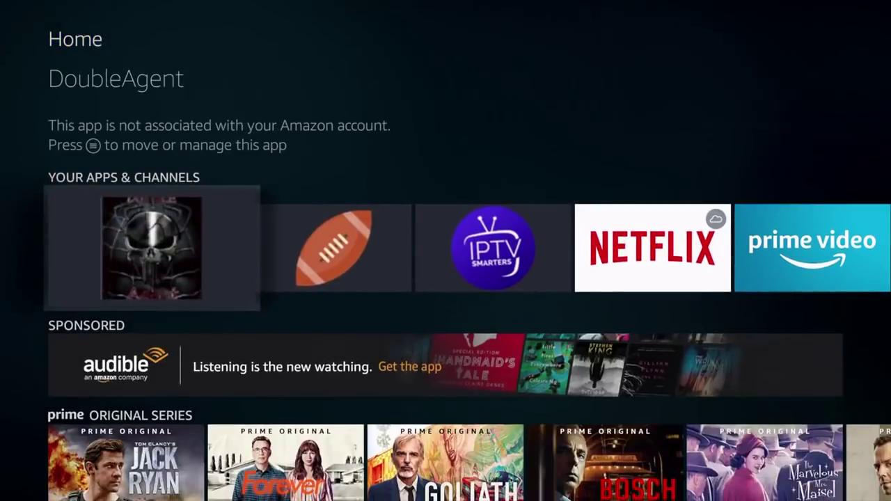
{"action": "key", "text": "Right"}
{"action": "key", "text": "Right"}
{"action": "key", "text": "Right"}
{"action": "key", "text": "Right"}
{"action": "key", "text": "Right"}
{"action": "key", "text": "Right"}
{"action": "key", "text": "Right"}
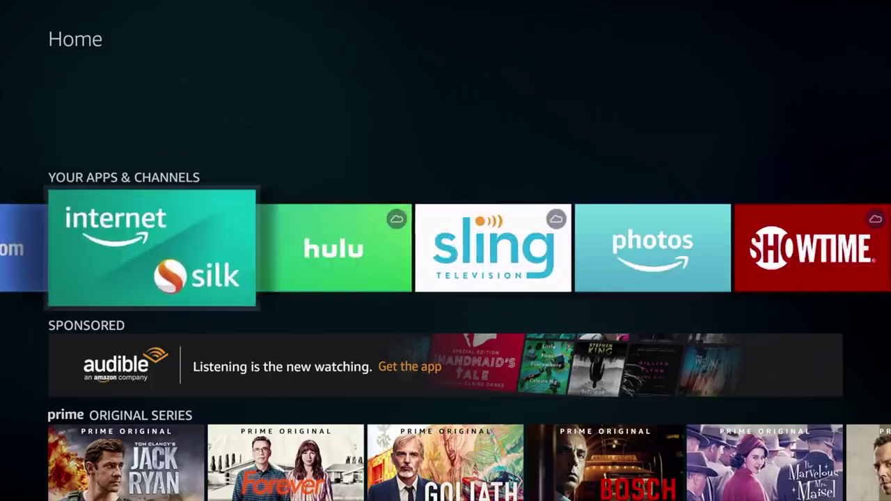
{"action": "key", "text": "Right"}
{"action": "key", "text": "Right"}
{"action": "key", "text": "Right"}
{"action": "key", "text": "Right"}
{"action": "key", "text": "Right"}
{"action": "key", "text": "Right"}
{"action": "key", "text": "Right"}
{"action": "key", "text": "Right"}
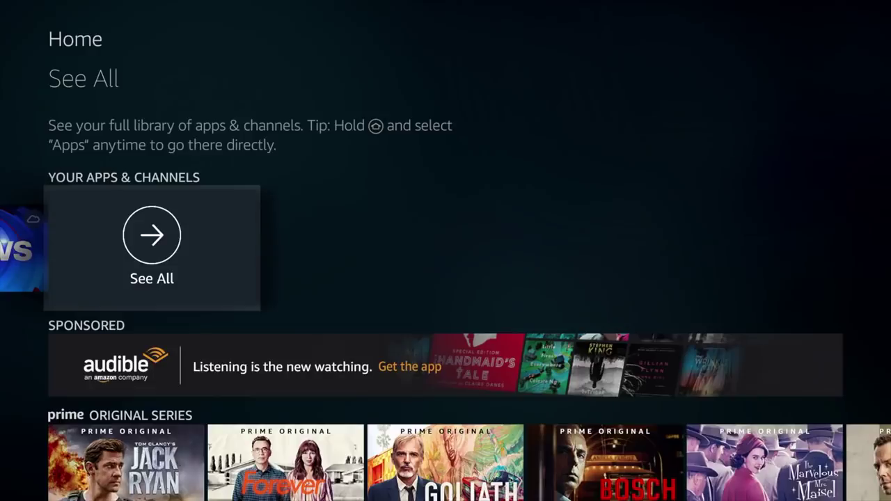
{"action": "key", "text": "Return"}
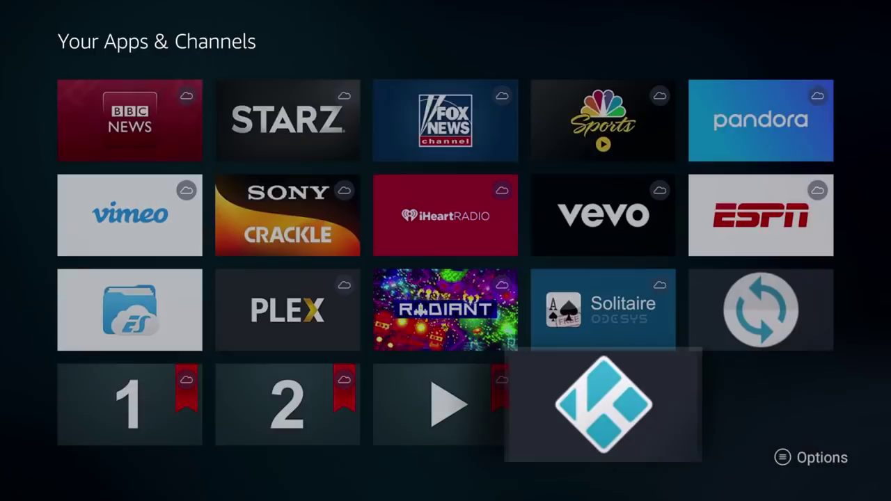
Step: Move Kodi to the front of the apps list and launch it
{"action": "key", "text": "Menu"}
{"action": "key", "text": "Down"}
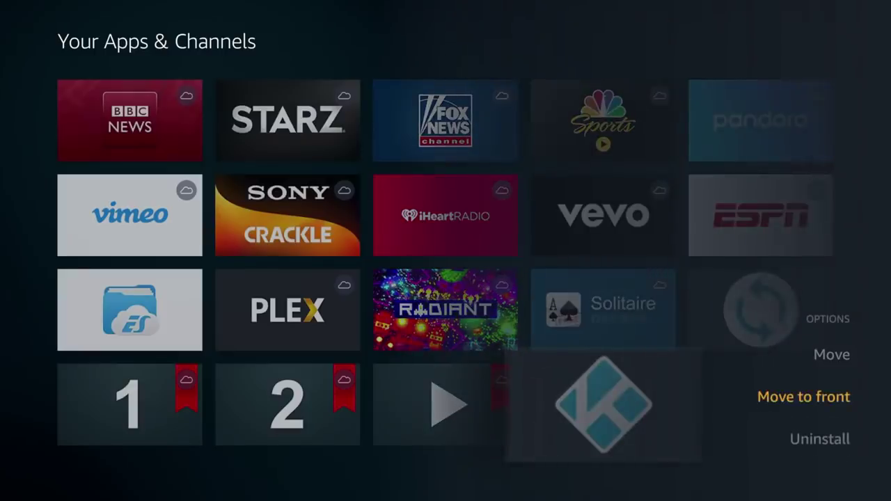
{"action": "key", "text": "Return"}
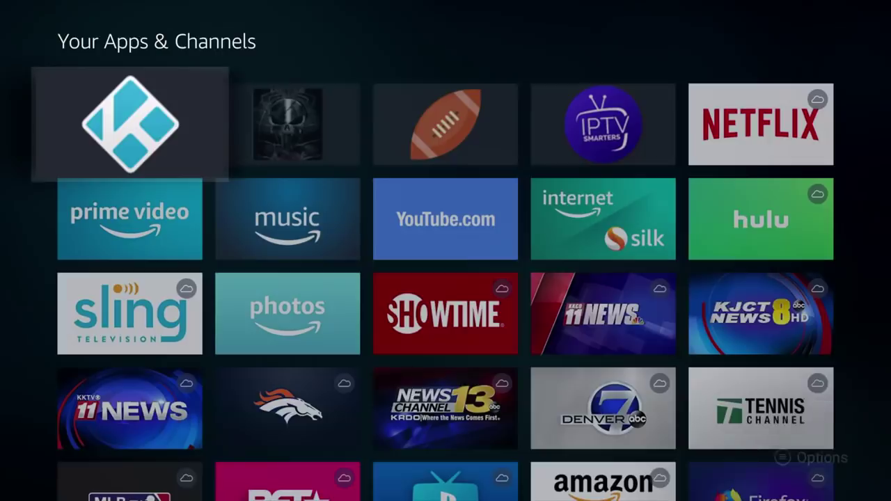
{"action": "key", "text": "Return"}
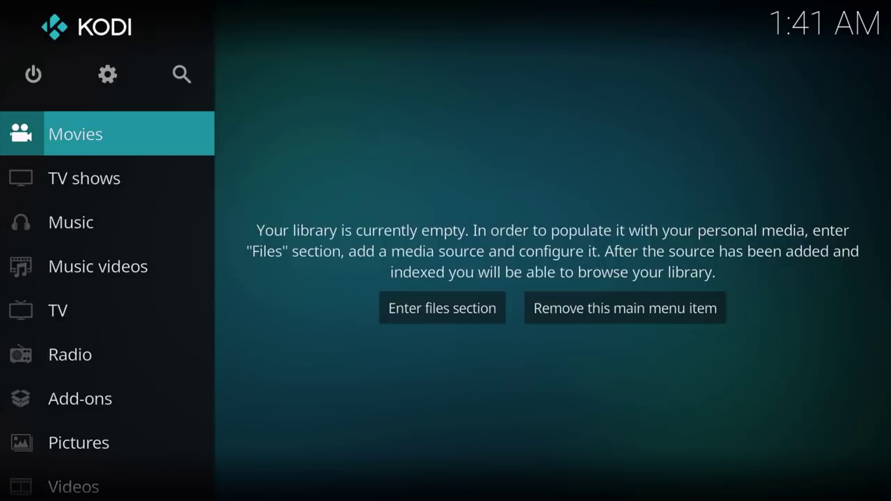
Step: Open Kodi's System settings from the settings gear
{"action": "key", "text": "Up"}
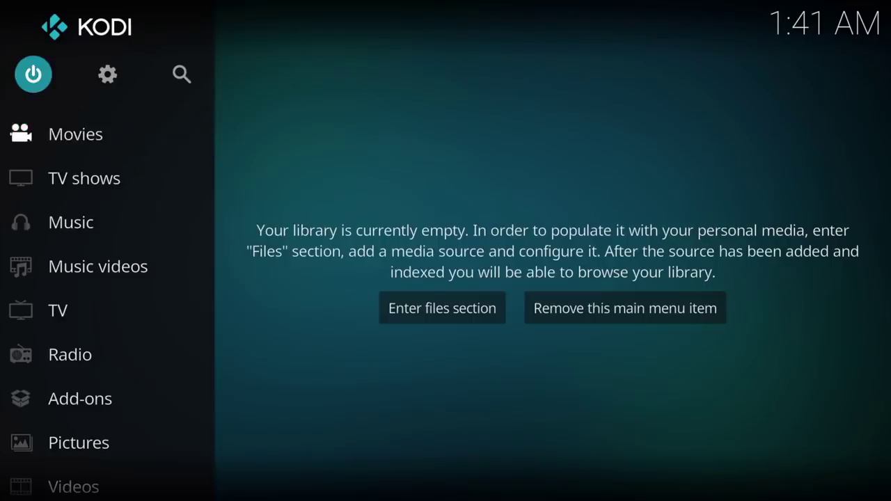
{"action": "key", "text": "Right"}
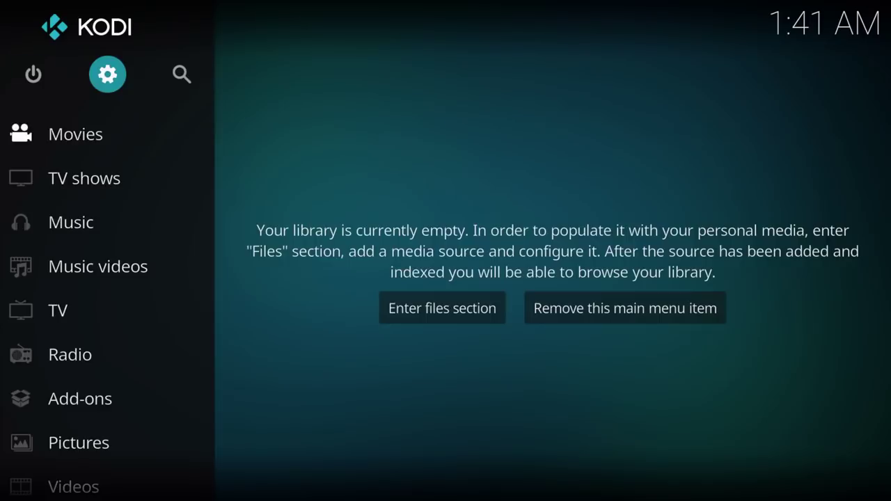
{"action": "key", "text": "Return"}
{"action": "key", "text": "Down"}
{"action": "key", "text": "Right"}
{"action": "key", "text": "Right"}
{"action": "key", "text": "Right"}
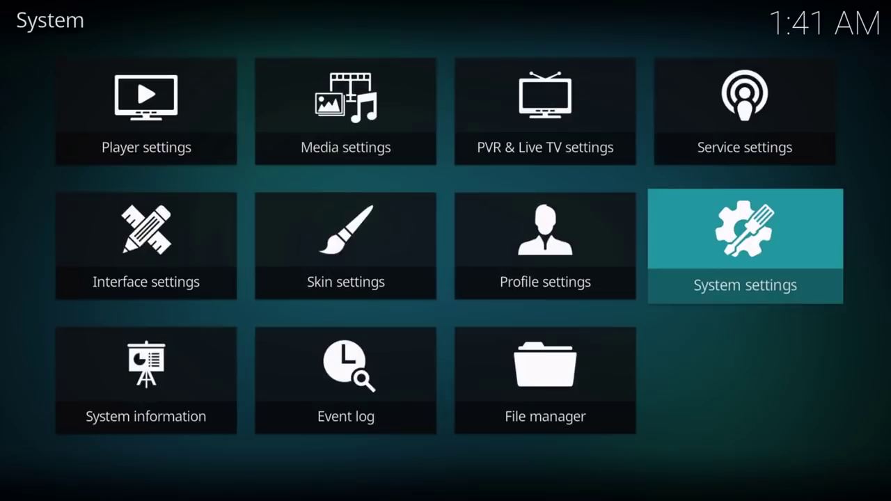
{"action": "key", "text": "Return"}
Step: Turn on Unknown sources under Add-ons, accept the warning with Yes, and return home
{"action": "key", "text": "Down"}
{"action": "key", "text": "Down"}
{"action": "key", "text": "Down"}
{"action": "key", "text": "Down"}
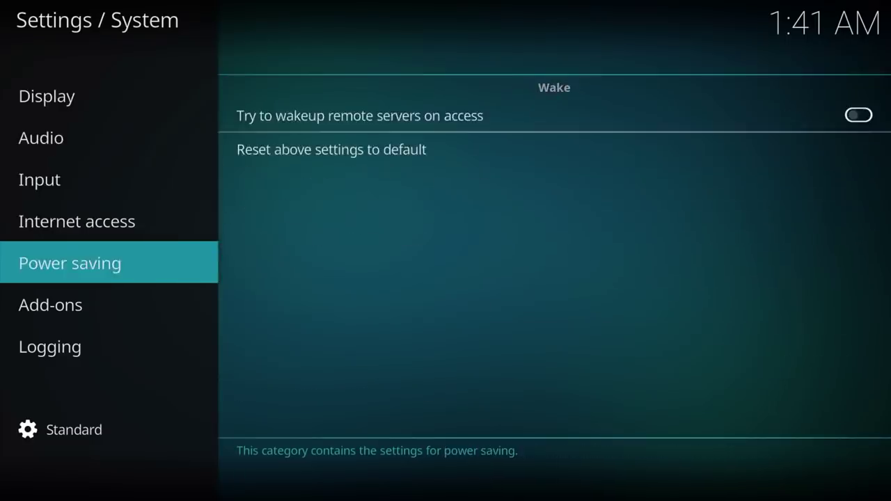
{"action": "key", "text": "Down"}
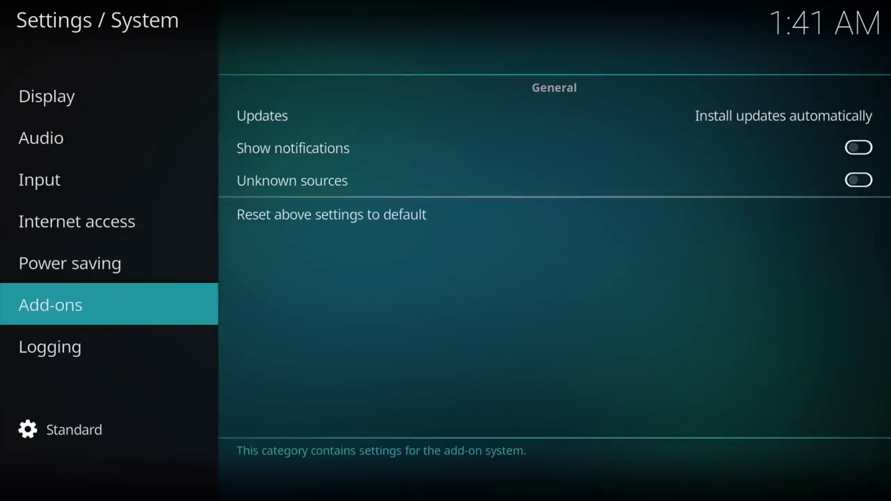
{"action": "key", "text": "Right"}
{"action": "key", "text": "Down"}
{"action": "key", "text": "Down"}
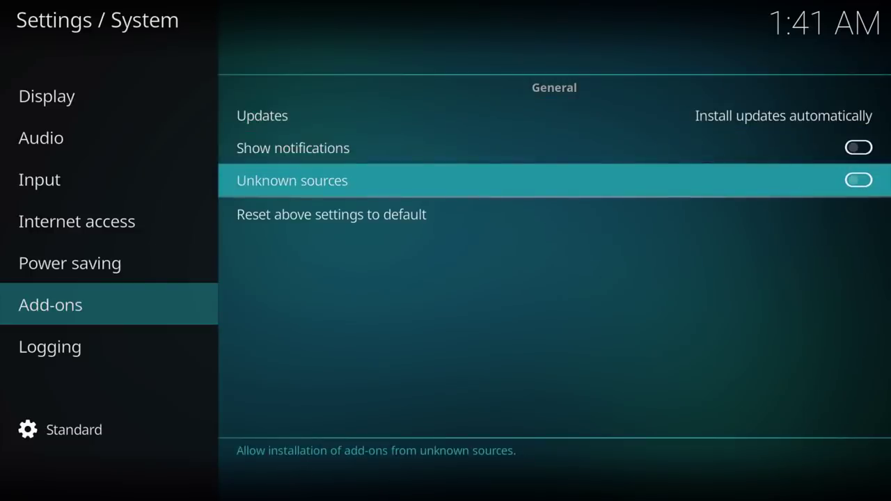
{"action": "key", "text": "Return"}
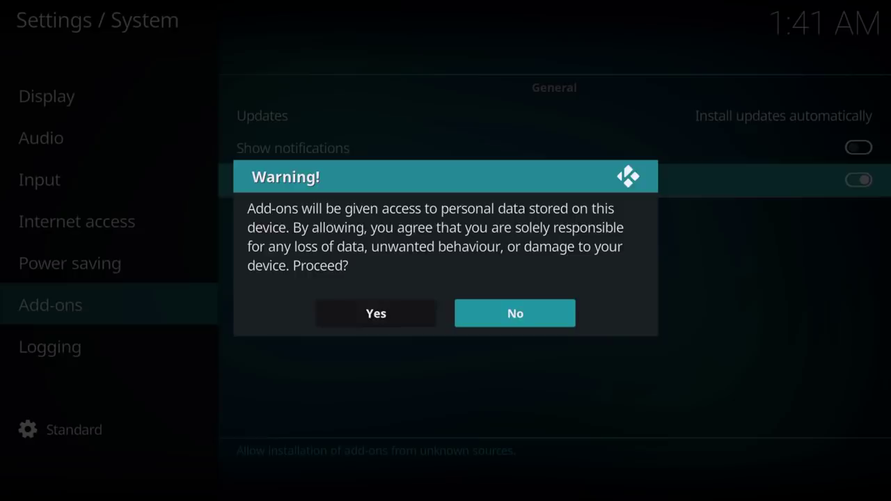
{"action": "key", "text": "Left"}
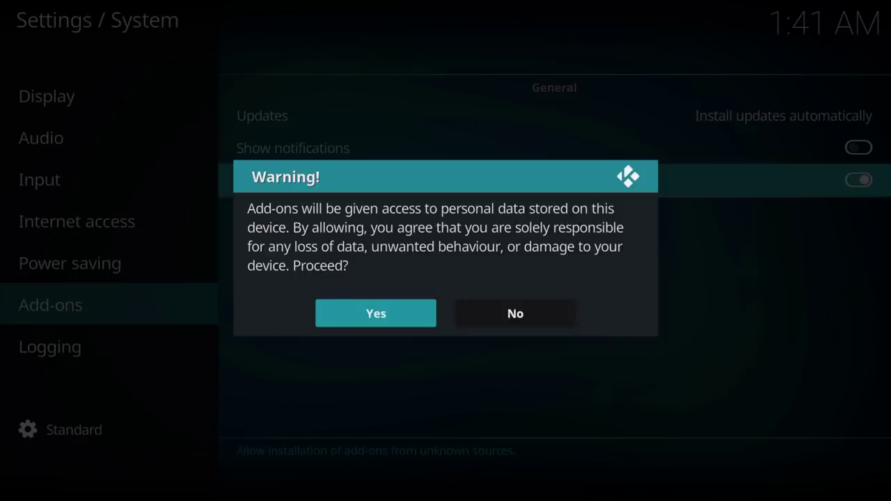
{"action": "key", "text": "Return"}
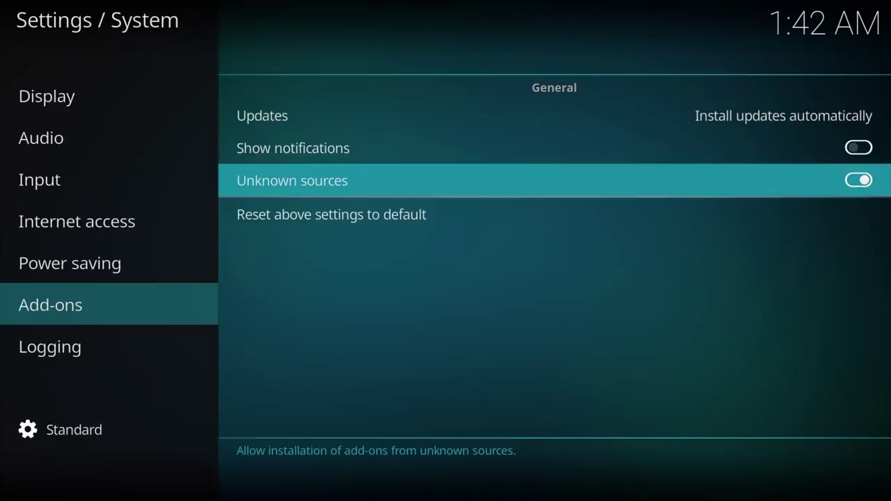
{"action": "key", "text": "Home"}
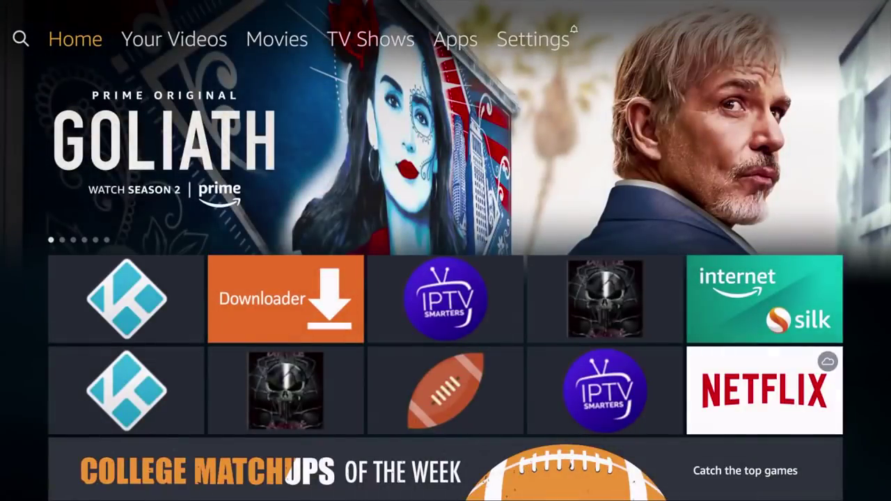
Step: Open Downloader from the recent apps row and start editing its web address
{"action": "key", "text": "Down"}
{"action": "key", "text": "Down"}
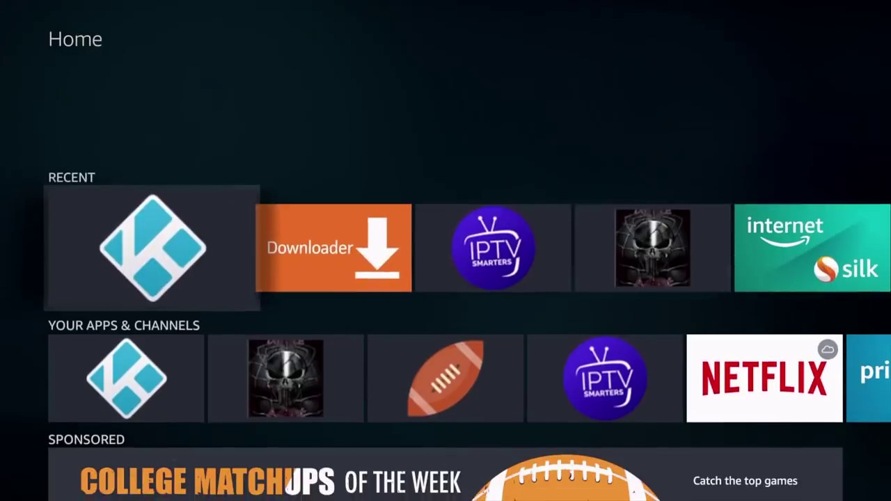
{"action": "key", "text": "Right"}
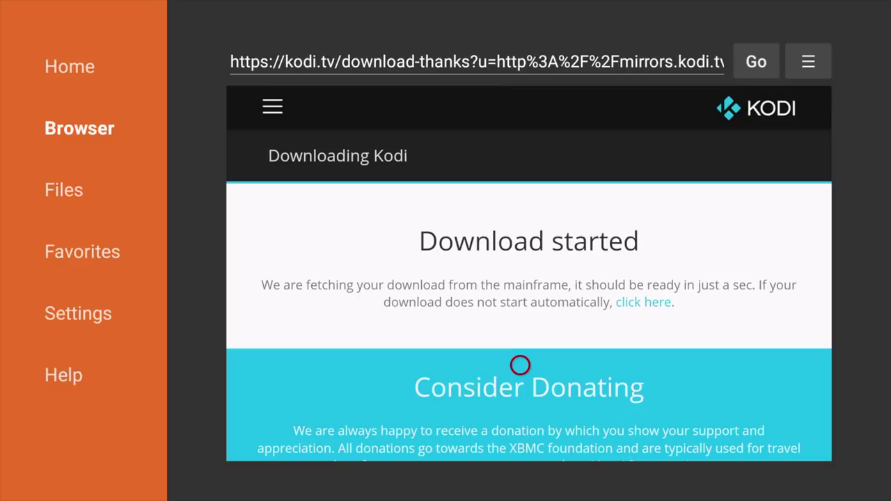
{"action": "key", "text": "Up"}
{"action": "key", "text": "Up"}
{"action": "key", "text": "Up"}
{"action": "key", "text": "Up"}
{"action": "key", "text": "Up"}
{"action": "key", "text": "Up"}
{"action": "key", "text": "Up"}
{"action": "key", "text": "Up"}
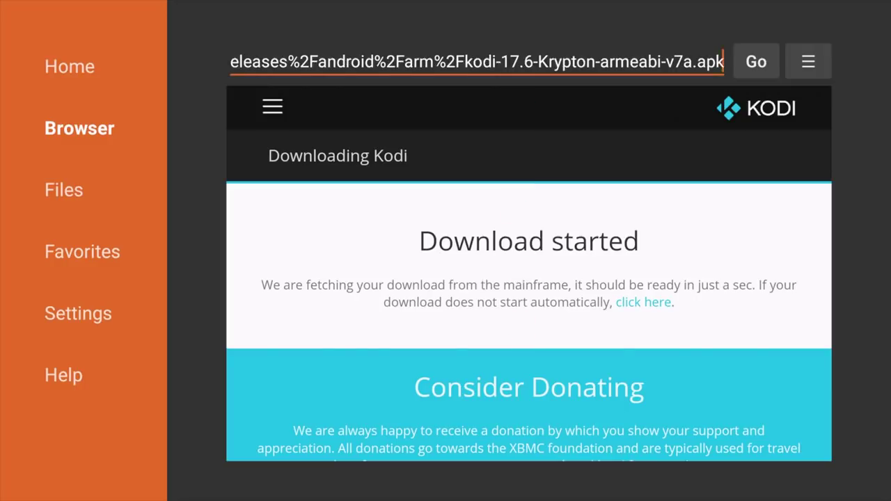
{"action": "key", "text": "Return"}
{"action": "key", "text": "Down"}
{"action": "key", "text": "Down"}
{"action": "key", "text": "Down"}
{"action": "key", "text": "Right"}
{"action": "key", "text": "Right"}
{"action": "key", "text": "Right"}
{"action": "key", "text": "Right"}
{"action": "key", "text": "Right"}
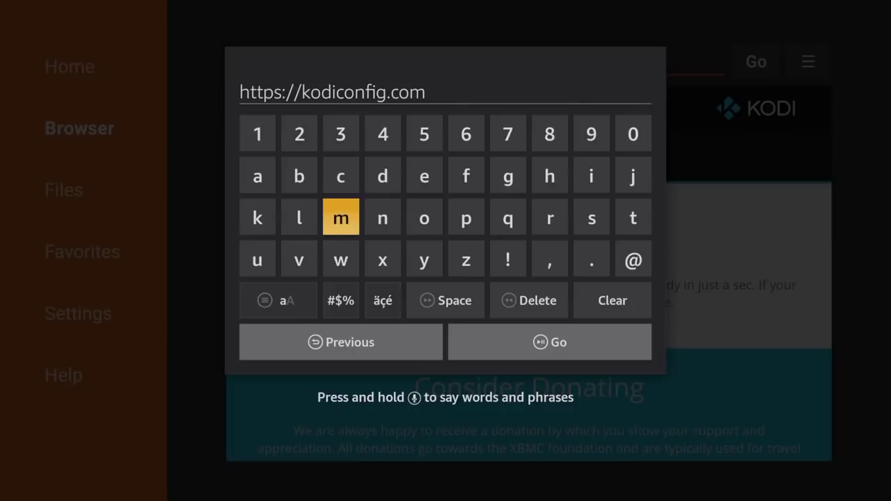
{"action": "key", "text": "Down"}
{"action": "key", "text": "Down"}
{"action": "key", "text": "Down"}
{"action": "key", "text": "Right"}
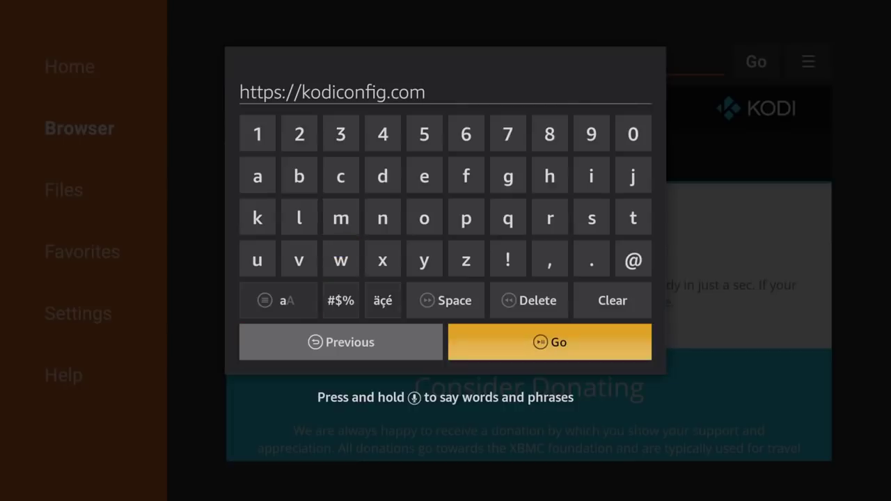